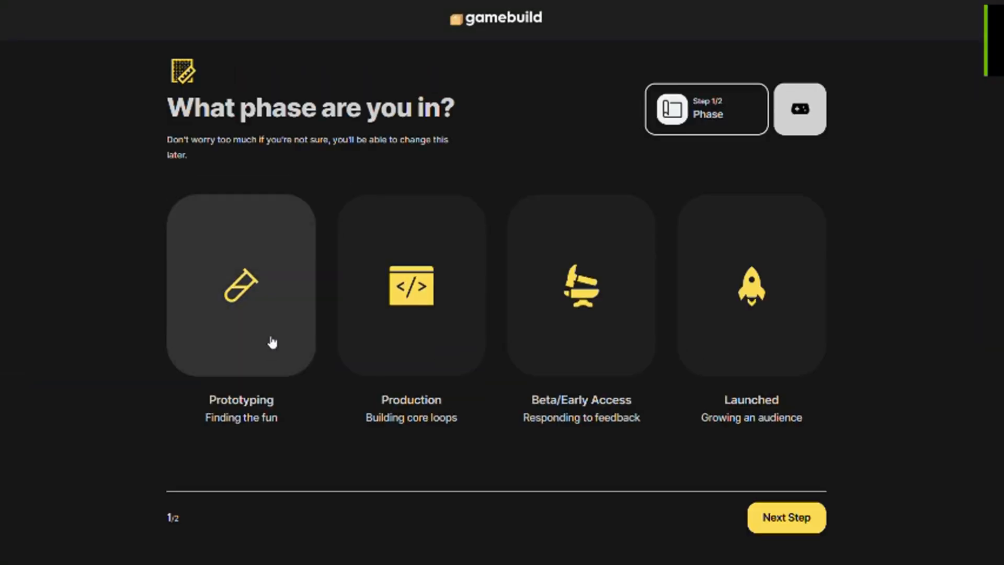
- Create a Prototyping-phase project named "Buildy Towers" with the Strategy genre
{"action": "left_click", "coordinate": [270, 315]}
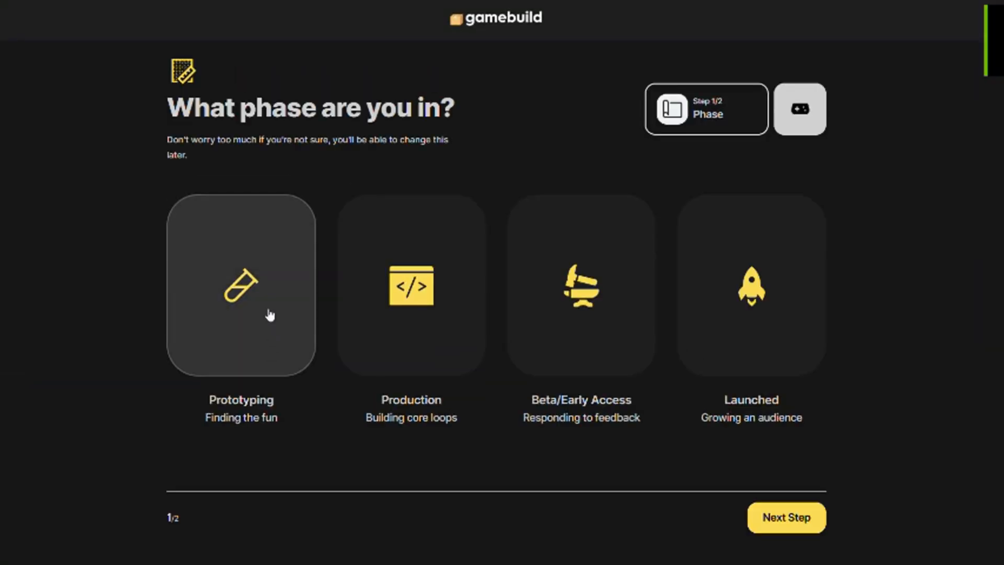
{"action": "left_click", "coordinate": [768, 501]}
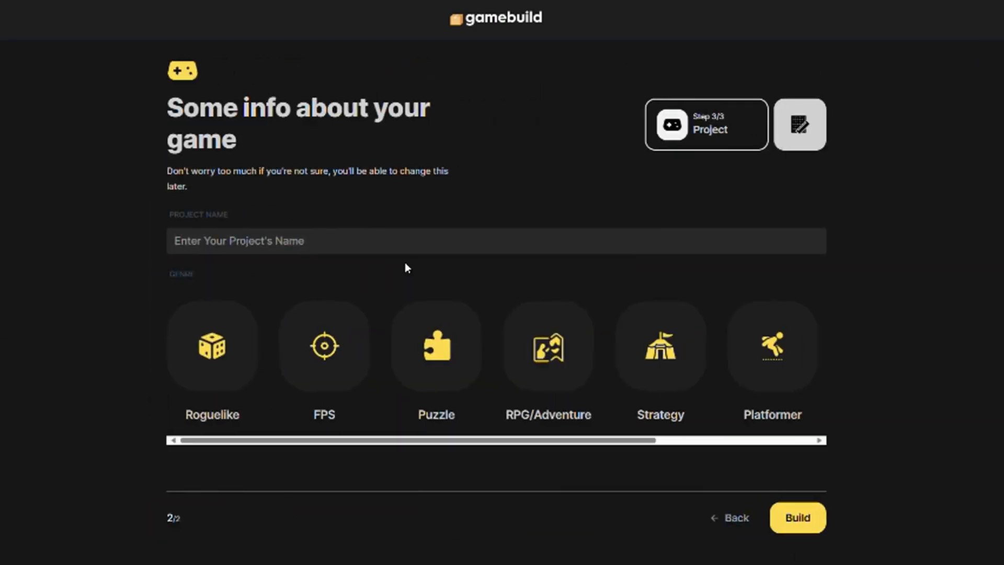
{"action": "type", "text": "B"}
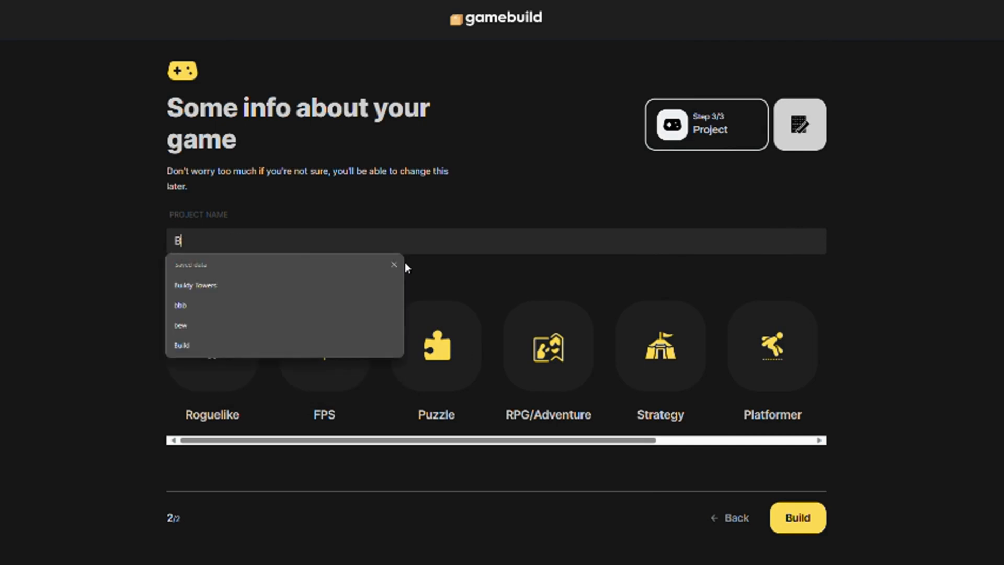
{"action": "type", "text": "uildy Towers"}
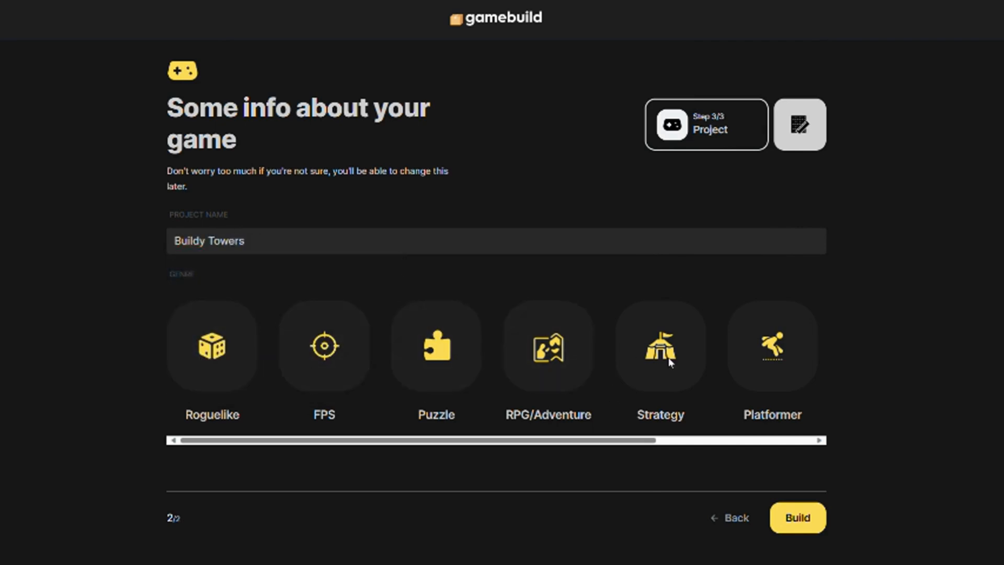
{"action": "left_click", "coordinate": [638, 356]}
{"action": "left_click", "coordinate": [798, 518]}
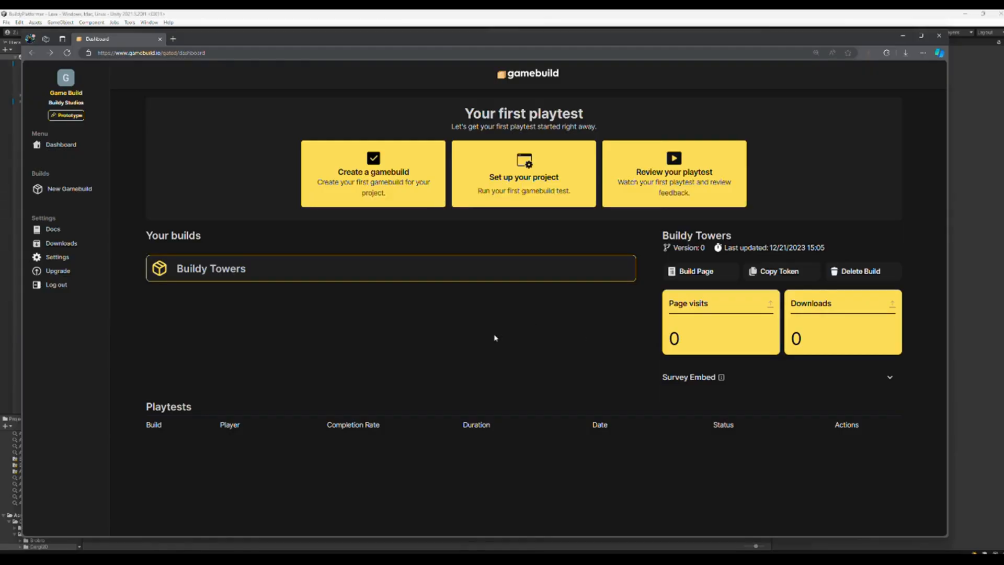
- View the project setup guide and the Gamebuild documentation home page, and return to the dashboard
{"action": "left_click", "coordinate": [520, 173]}
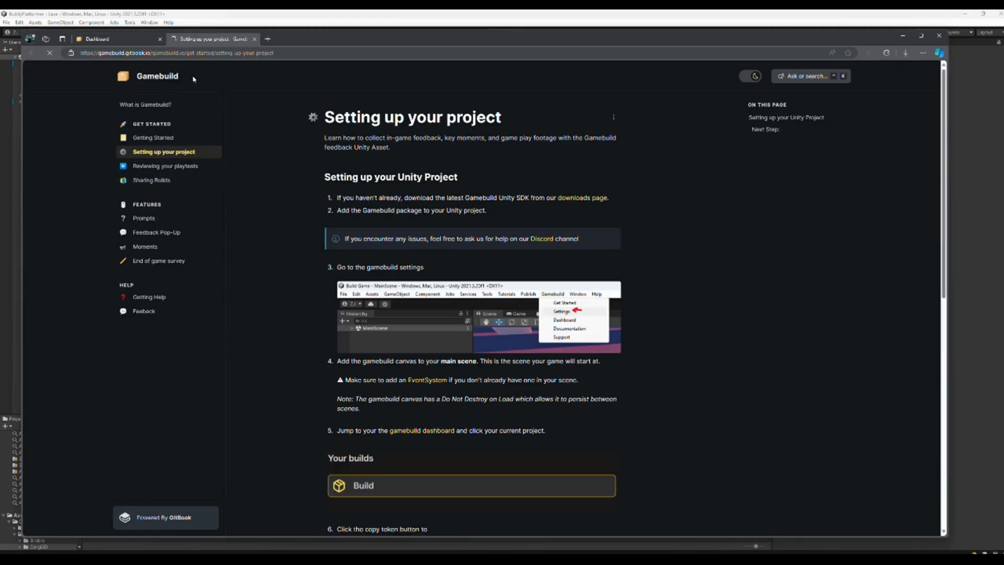
{"action": "left_click", "coordinate": [177, 78]}
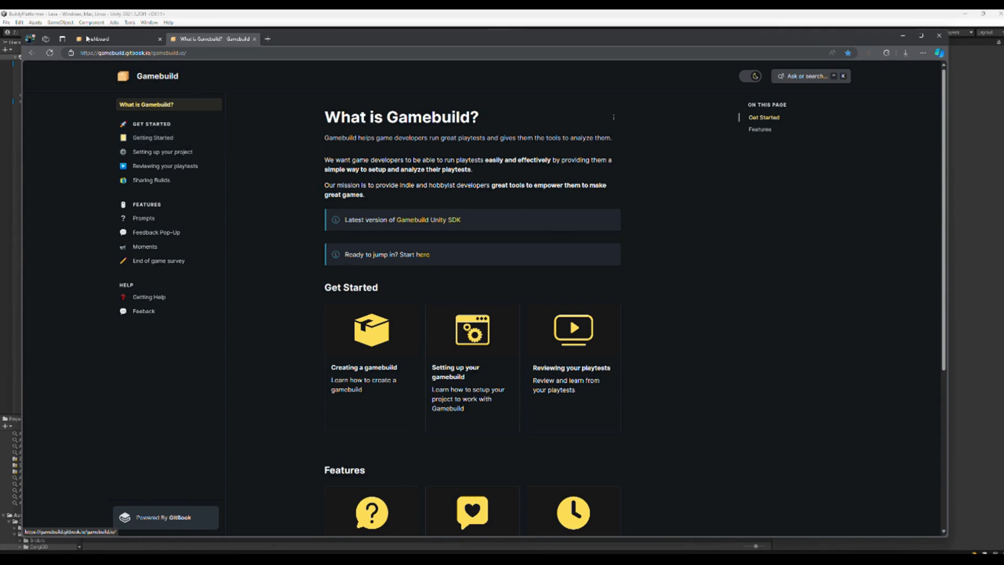
{"action": "left_click", "coordinate": [113, 40]}
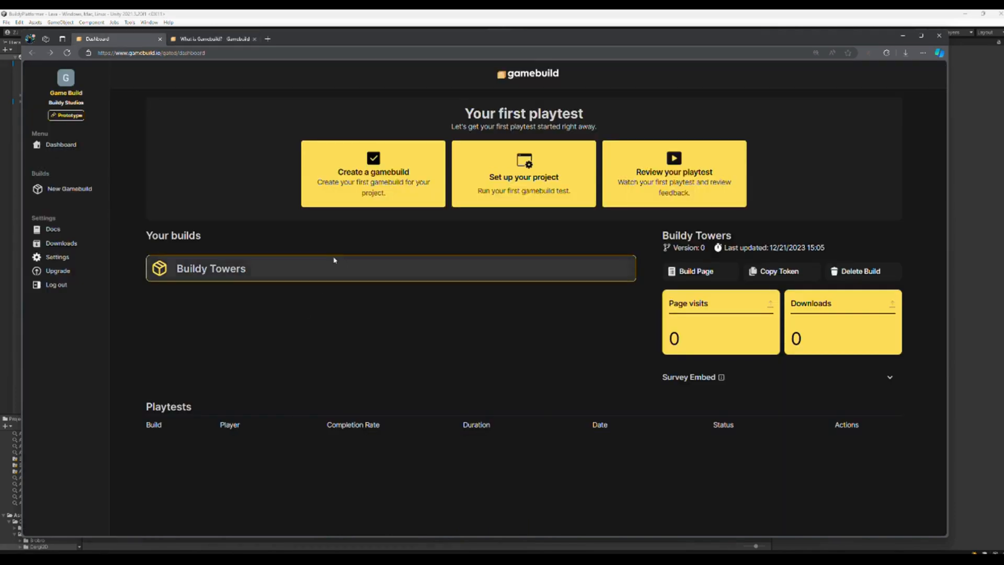
- Download the Gamebuild 0.1d Unity package and switch to the Unity editor
{"action": "left_click", "coordinate": [50, 241]}
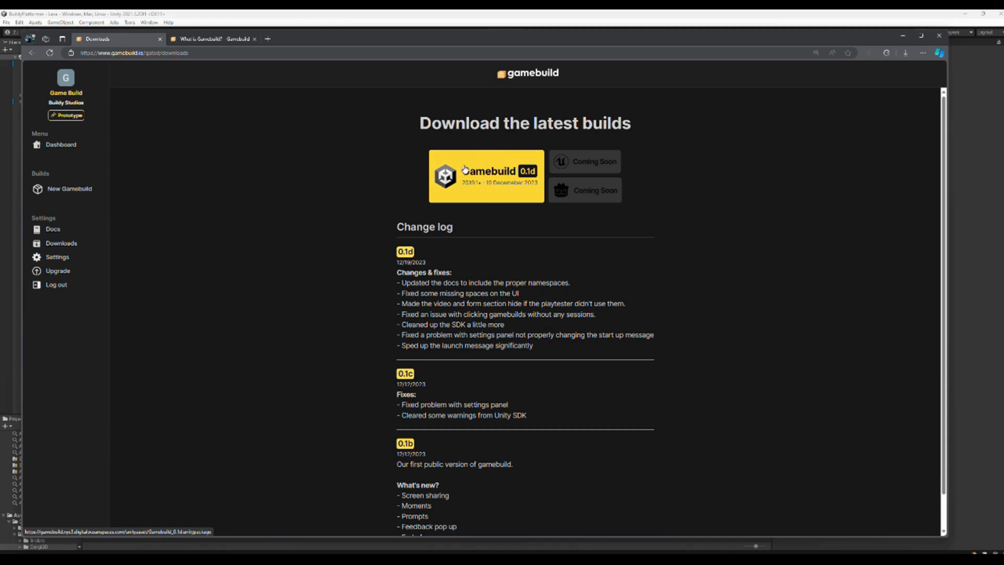
{"action": "left_click", "coordinate": [497, 178]}
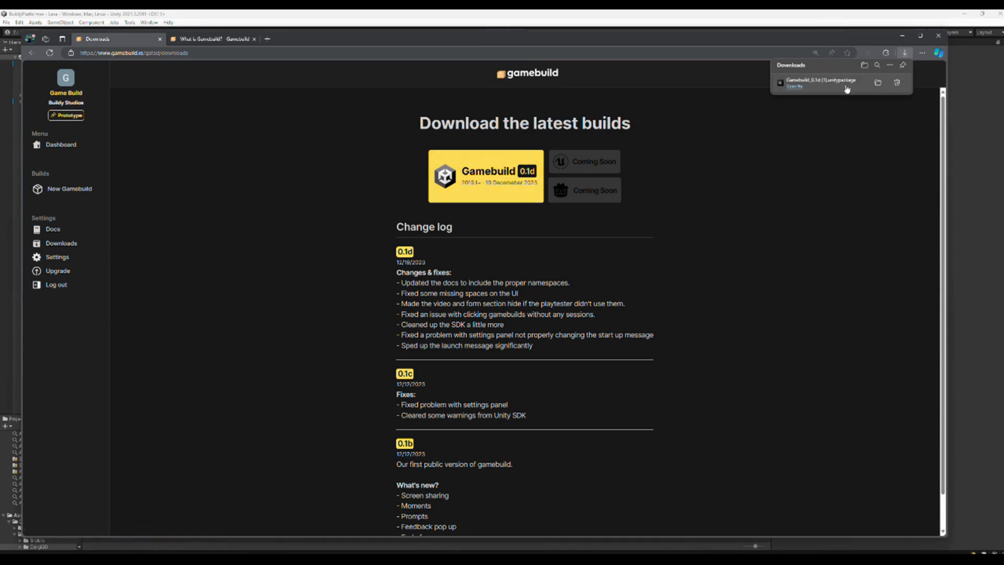
{"action": "left_click", "coordinate": [670, 27]}
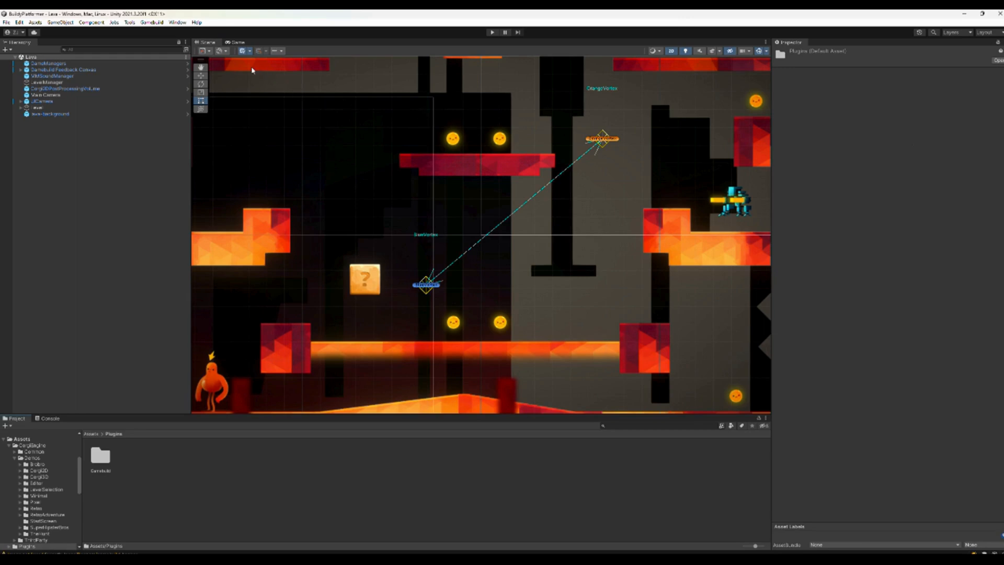
- In Unity's Gamebuild settings, set "Only run on published builds" to Off and add the Gamebuild canvas to the scene
{"action": "left_click", "coordinate": [151, 23]}
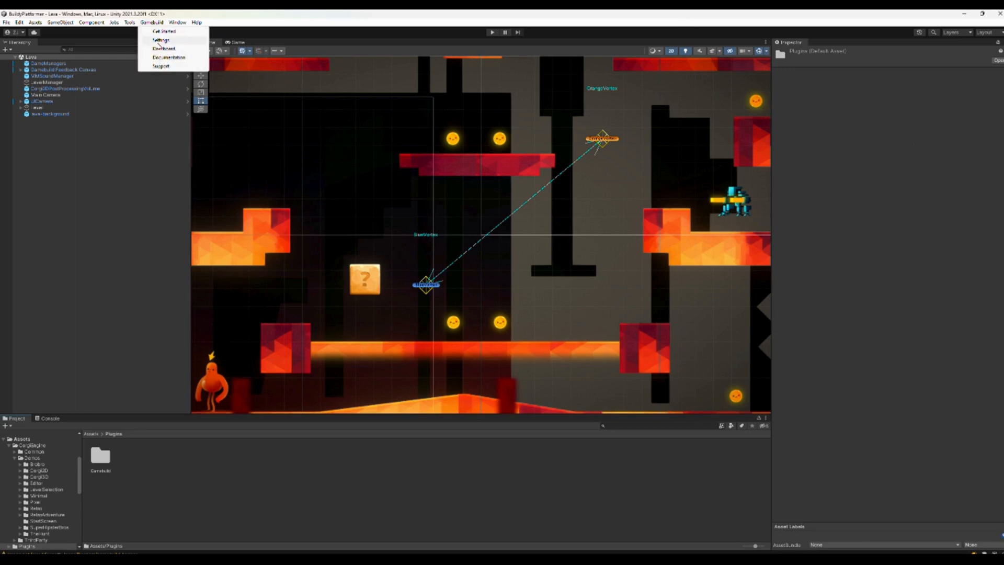
{"action": "left_click", "coordinate": [160, 41]}
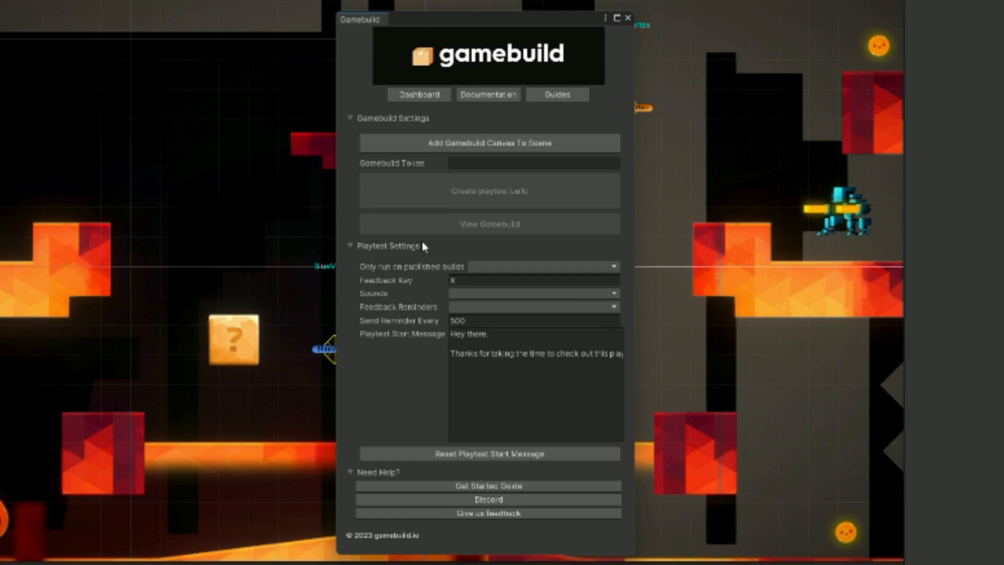
{"action": "left_click", "coordinate": [513, 267]}
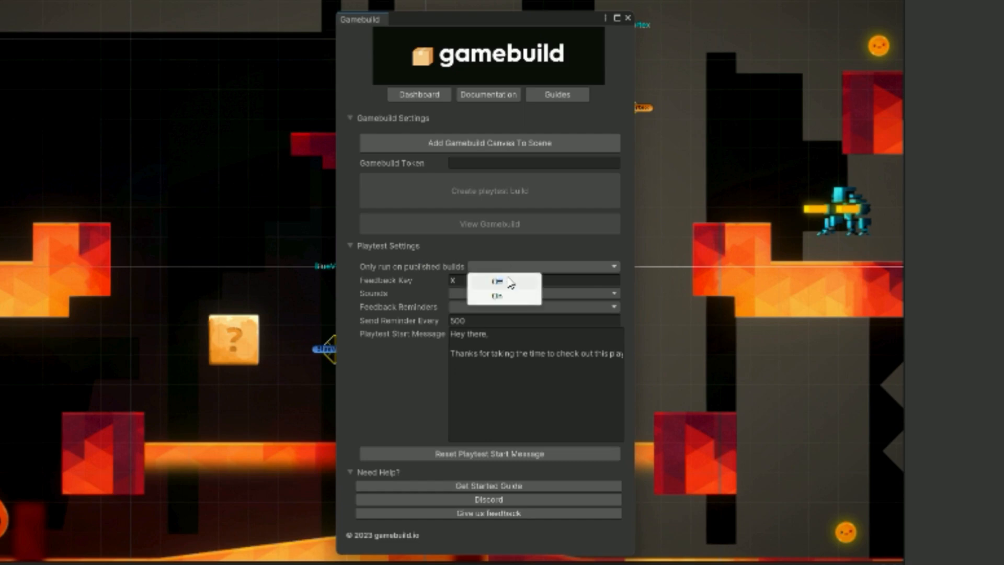
{"action": "left_click", "coordinate": [507, 282]}
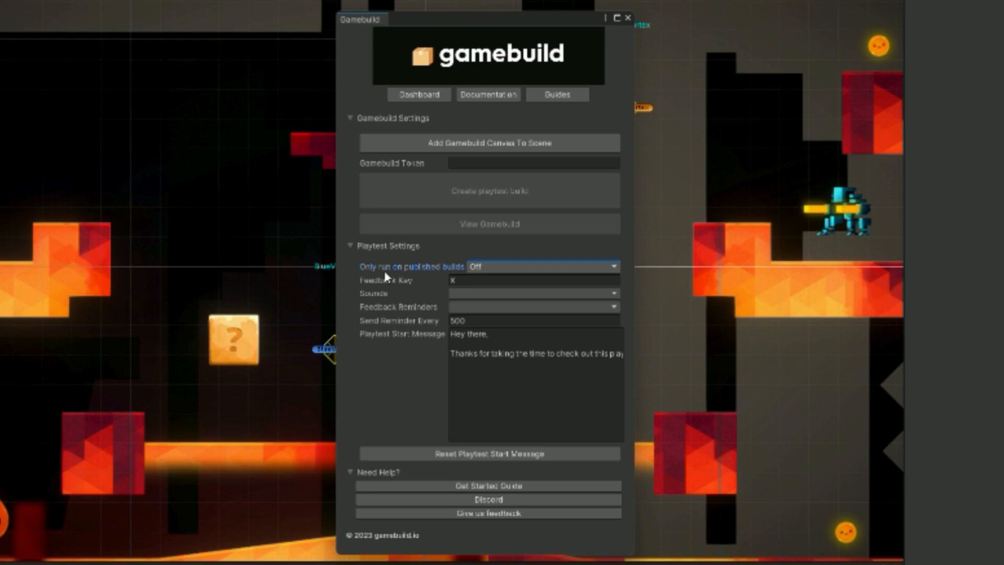
{"action": "left_click", "coordinate": [472, 293]}
{"action": "left_click", "coordinate": [340, 282]}
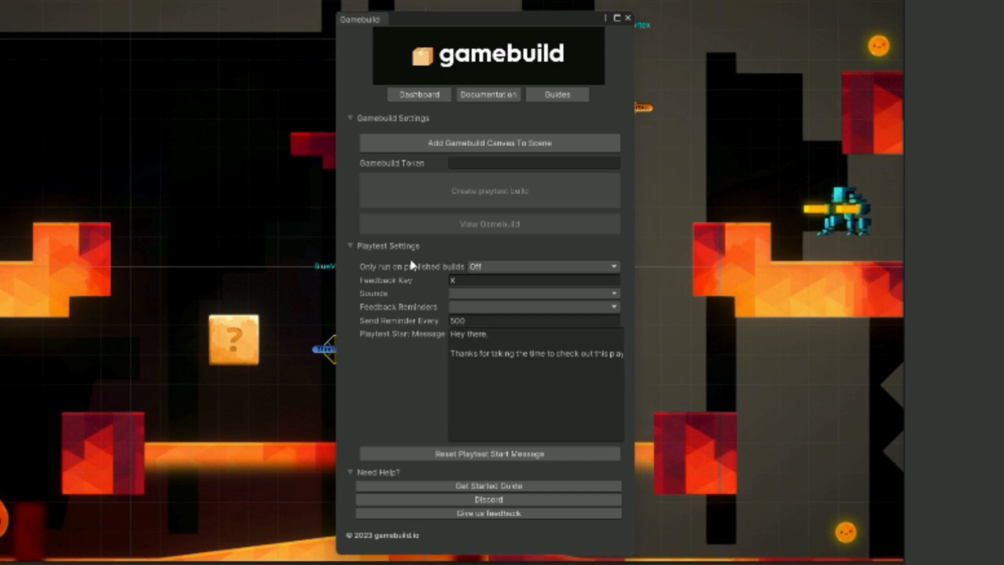
{"action": "left_click", "coordinate": [436, 146]}
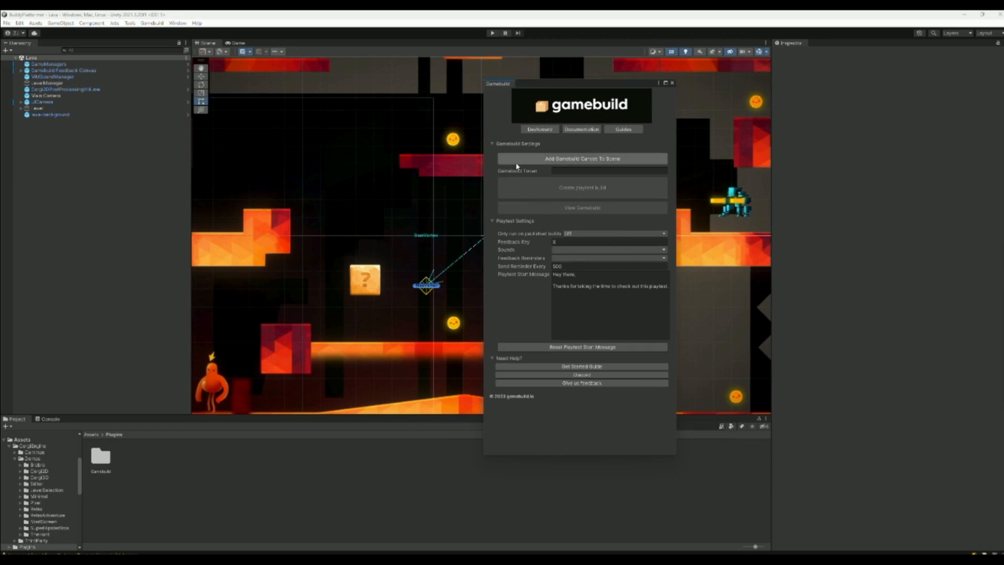
- Copy the Buildy Towers token from the Gamebuild dashboard and paste it into the Gamebuild Token field in Unity
{"action": "left_click", "coordinate": [542, 129]}
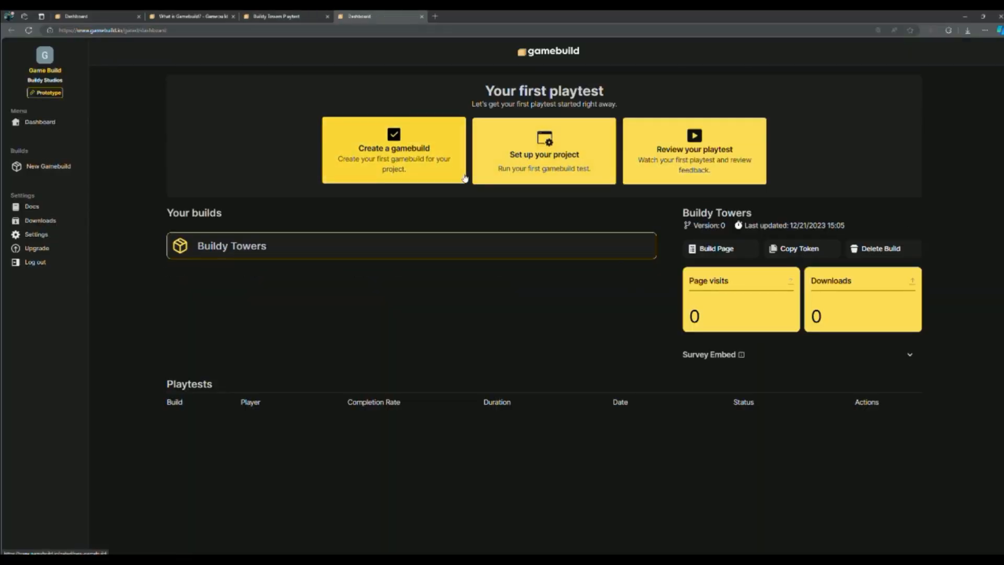
{"action": "left_click", "coordinate": [306, 248]}
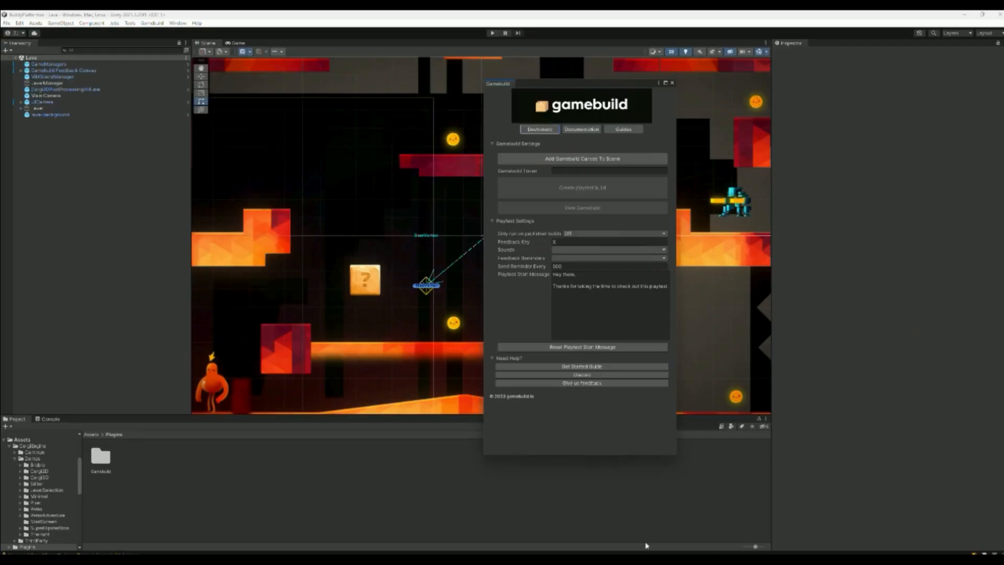
{"action": "left_click", "coordinate": [602, 170]}
{"action": "key", "text": "ctrl+v"}
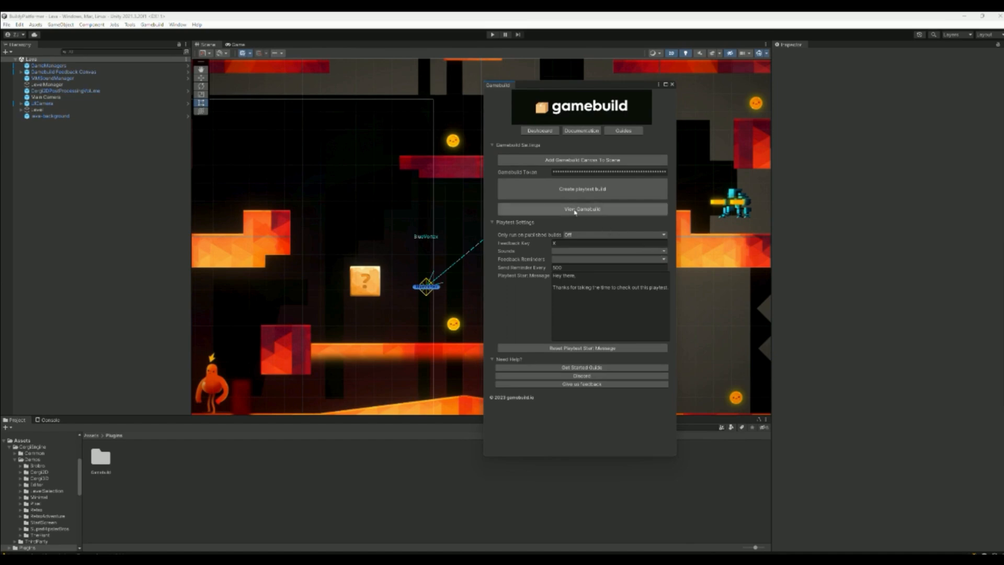
- Run the scene in Unity, accept the playtest start message and proceed to the gameplay sharing instructions in the browser
{"action": "left_click", "coordinate": [492, 34]}
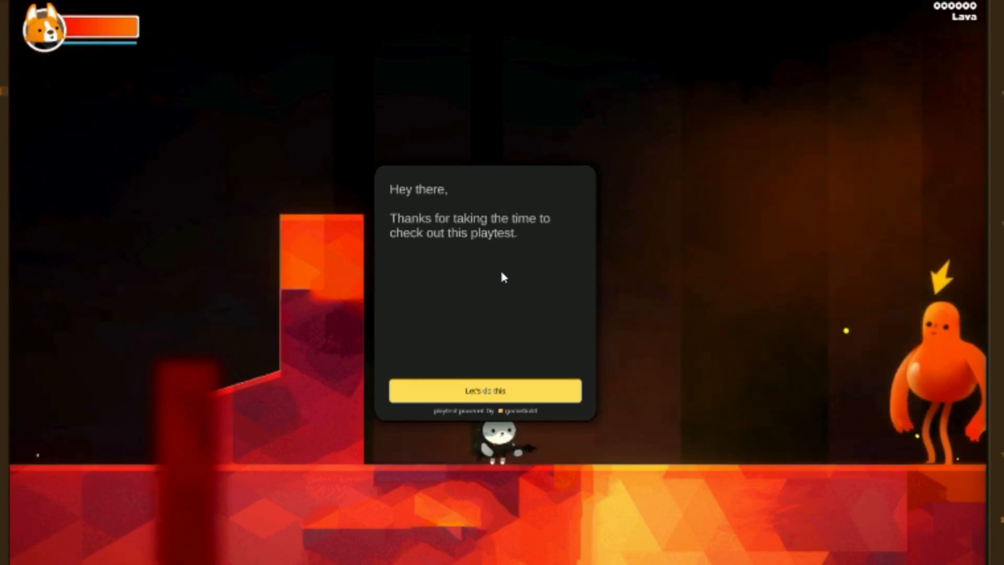
{"action": "left_click", "coordinate": [482, 391]}
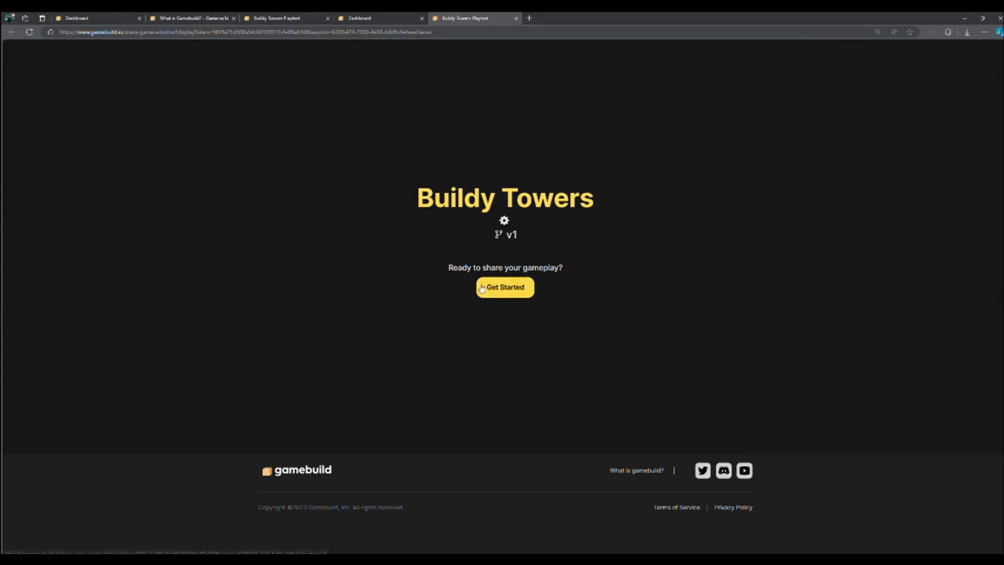
{"action": "left_click", "coordinate": [502, 289]}
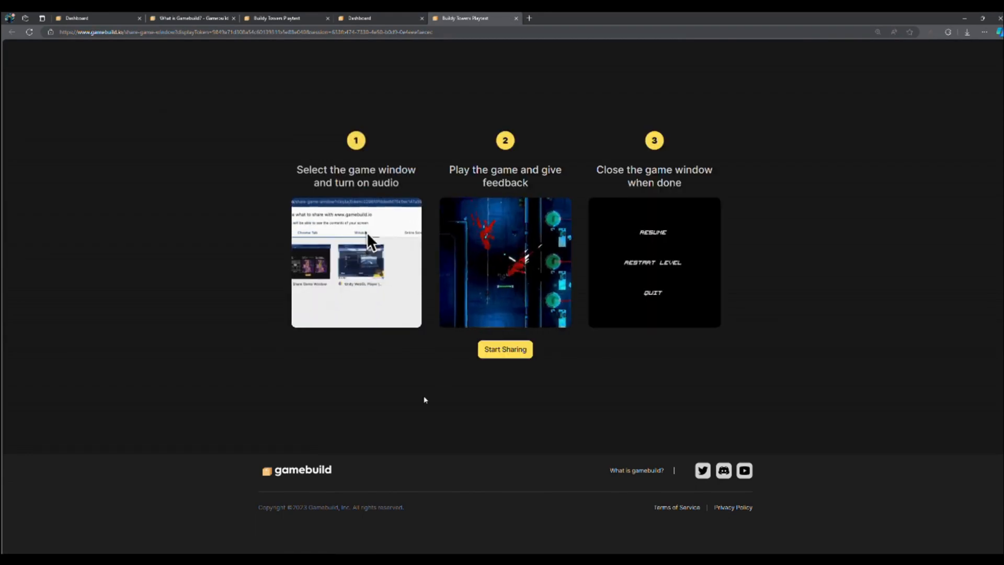
- Start sharing the entire Screen 1 with system audio for the playtest
{"action": "left_click", "coordinate": [519, 349]}
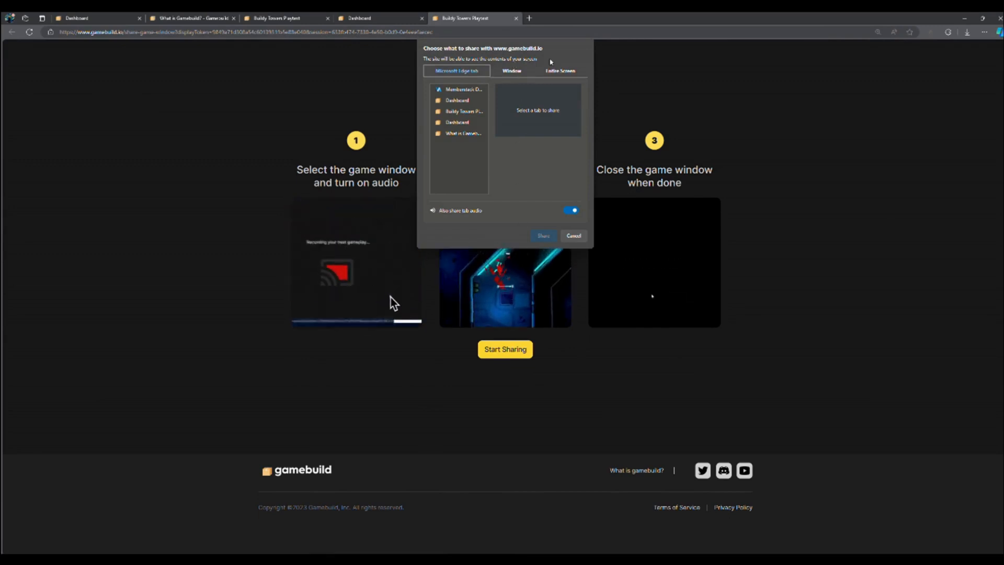
{"action": "left_click", "coordinate": [560, 70]}
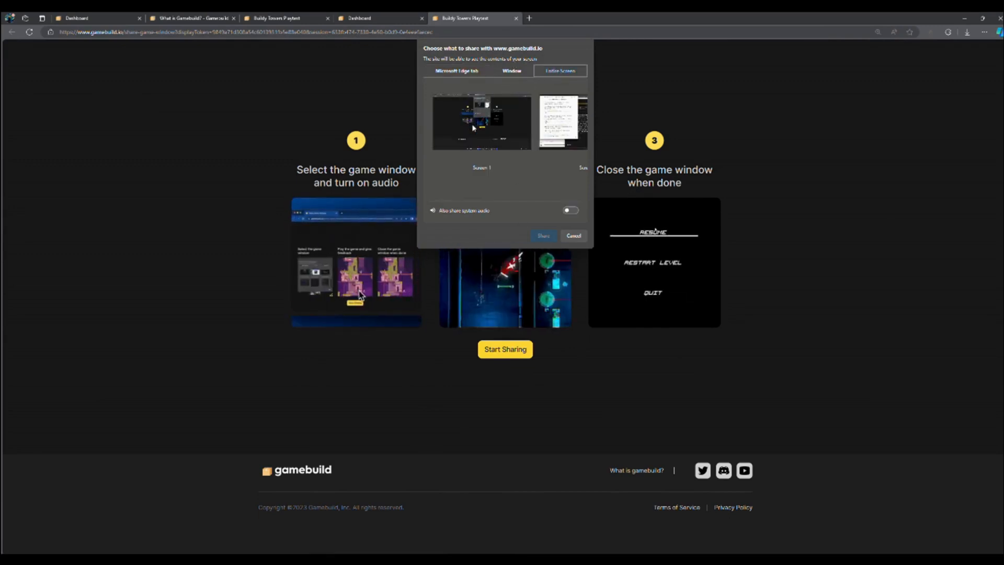
{"action": "left_click", "coordinate": [491, 123]}
{"action": "left_click", "coordinate": [570, 210]}
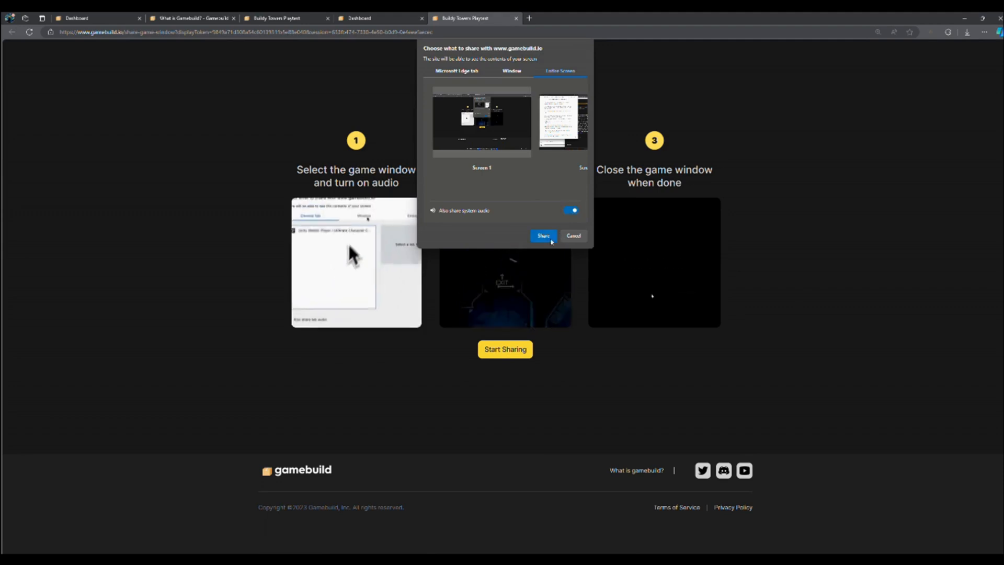
{"action": "left_click", "coordinate": [543, 235]}
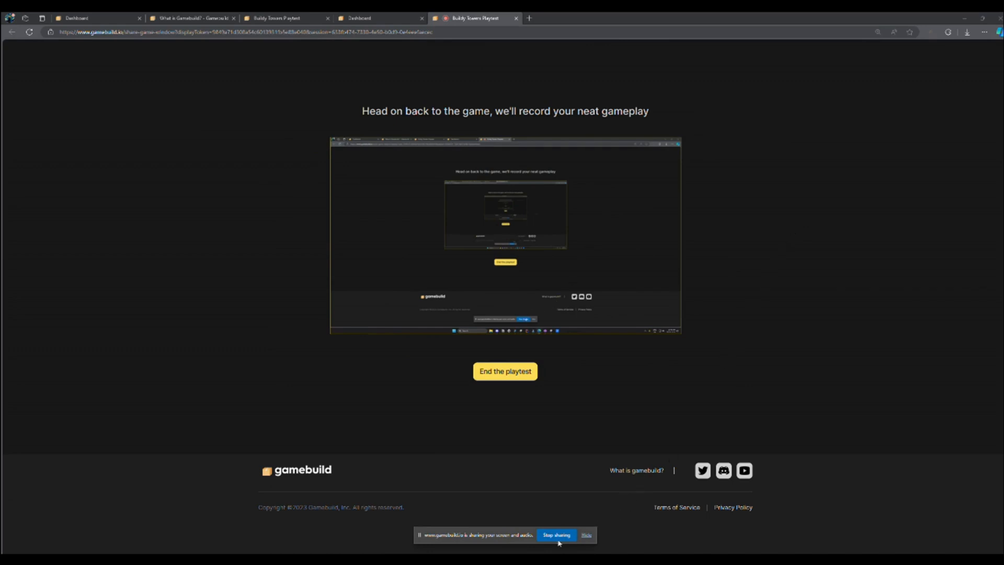
- Switch back to Unity and play the Lava level, advancing the orange character's dialogue and moving on past it
{"action": "key", "text": "alt+Tab"}
{"action": "key", "text": "Right"}
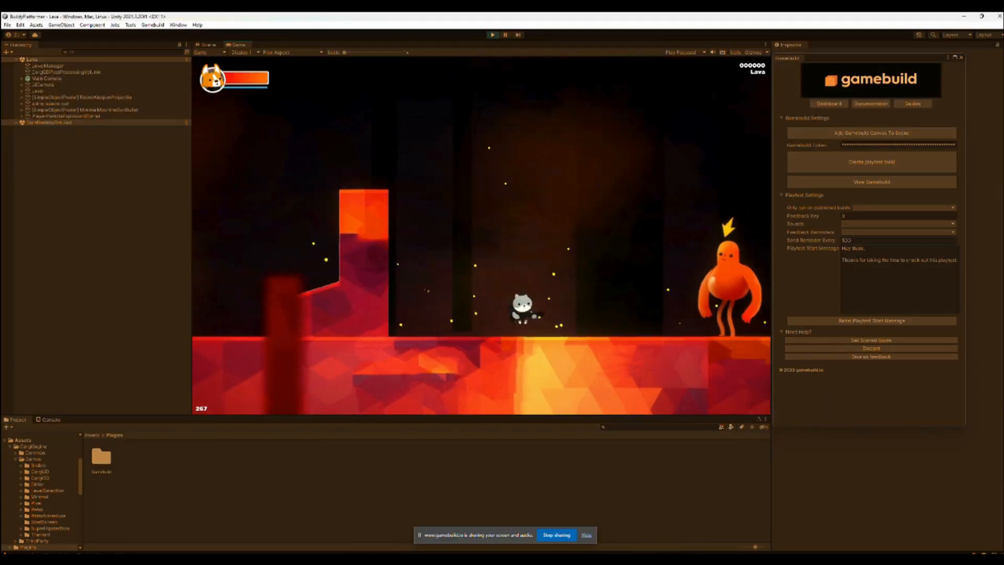
{"action": "key", "text": "space"}
{"action": "key", "text": "space"}
{"action": "key", "text": "space"}
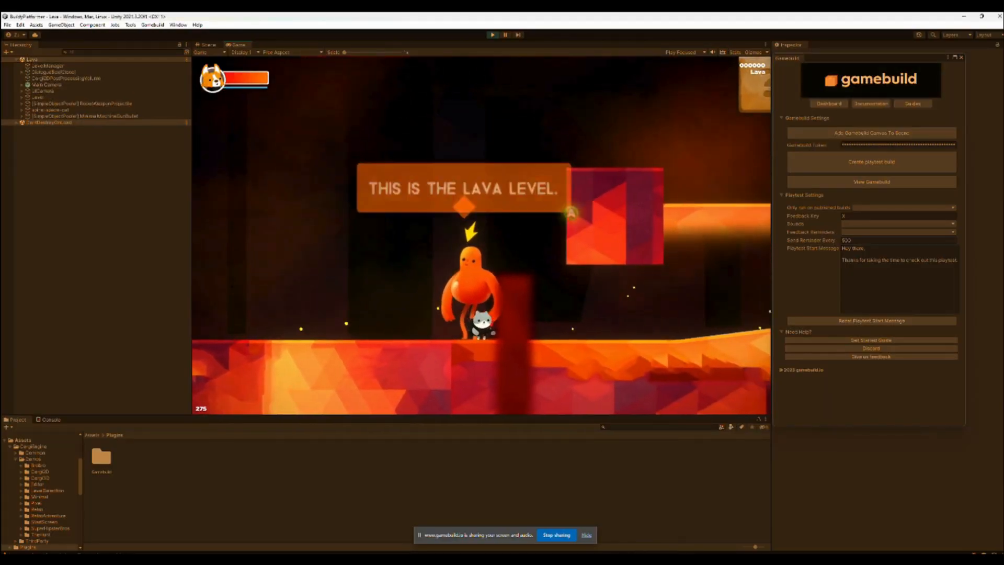
{"action": "key", "text": "space"}
{"action": "key", "text": "space"}
{"action": "key", "text": "space"}
{"action": "key", "text": "space"}
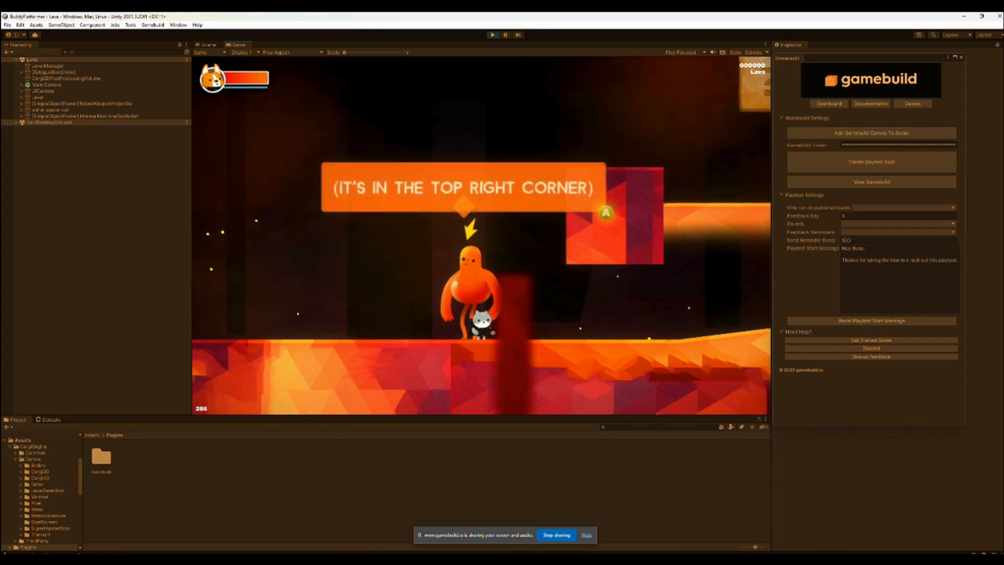
{"action": "key", "text": "Right"}
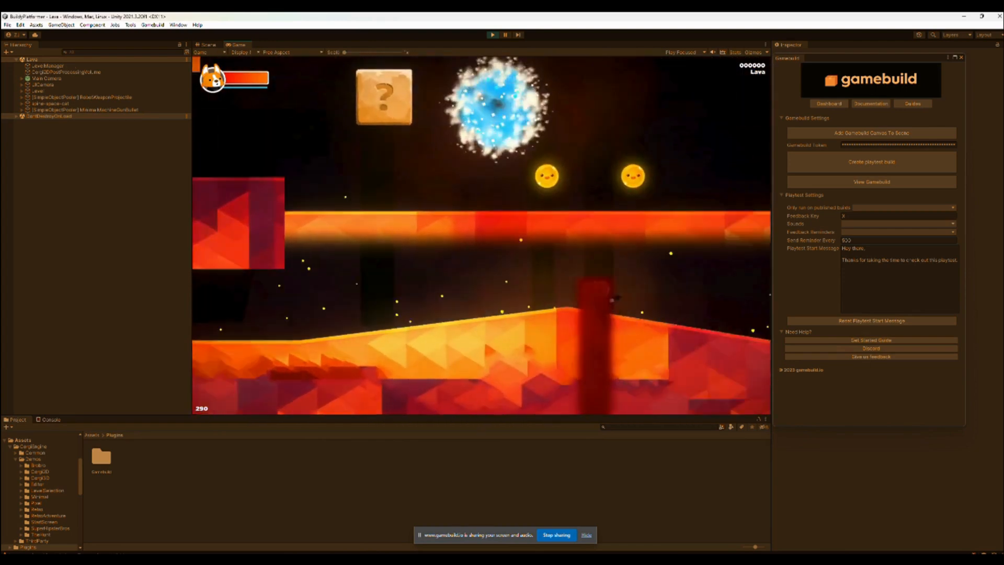
{"action": "key", "text": "Right"}
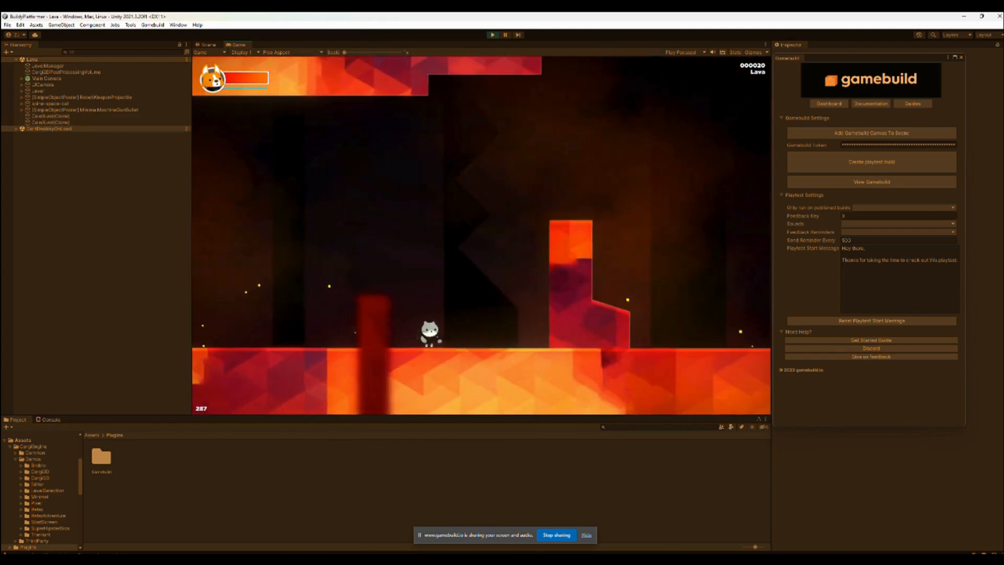
- Return to the Buildy Towers playtest page in the browser and end the playtest
{"action": "left_click", "coordinate": [602, 559]}
{"action": "left_click", "coordinate": [521, 531]}
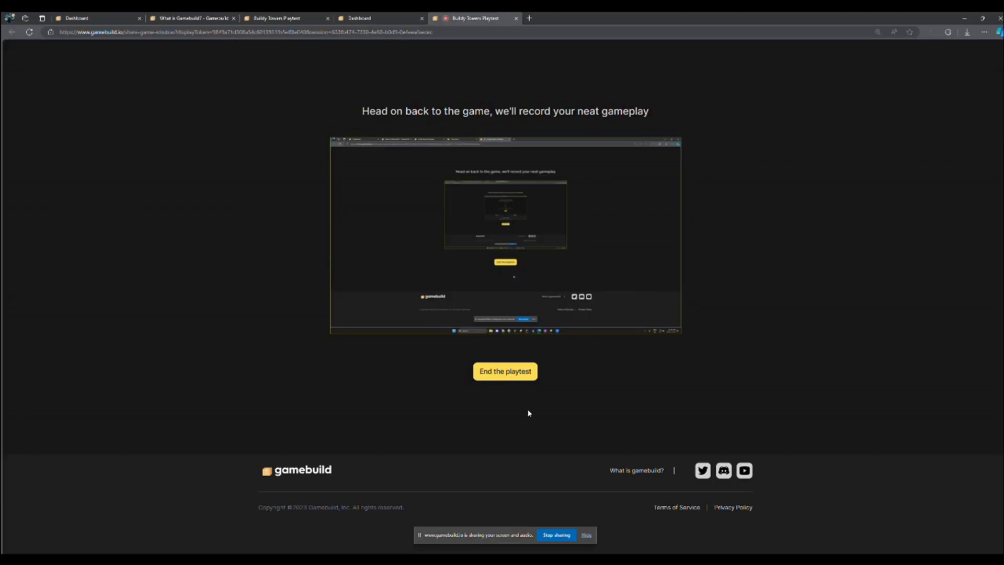
{"action": "left_click", "coordinate": [492, 375]}
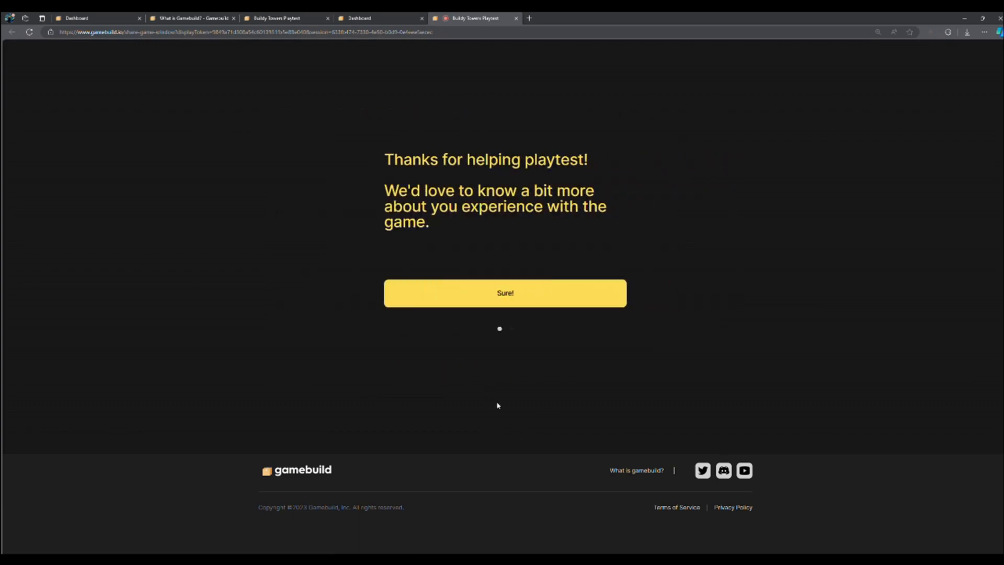
- Start the post-playtest survey and submit the developer note "That was a lot of fun!"
{"action": "left_click", "coordinate": [505, 293]}
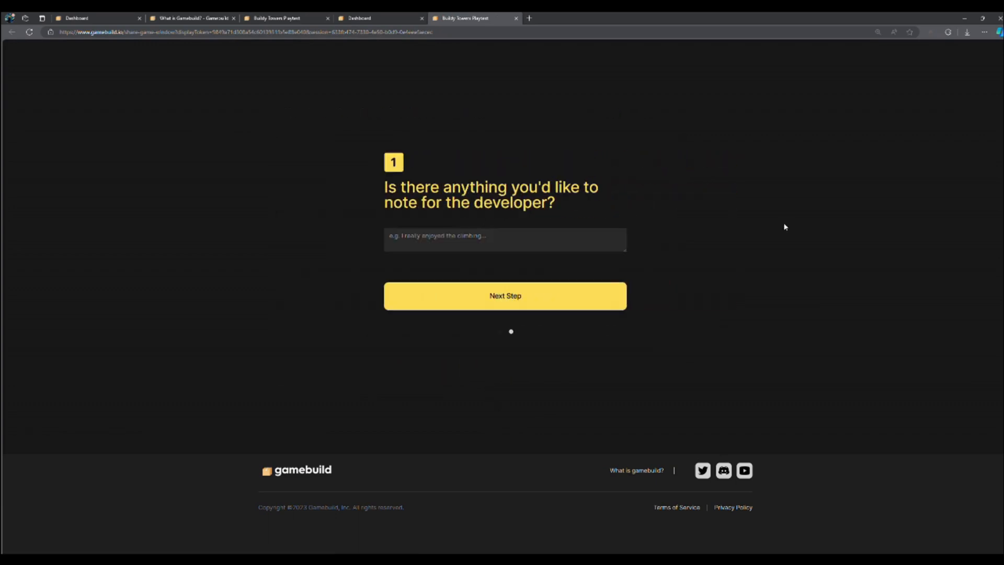
{"action": "type", "text": "That was a lot of fun!"}
{"action": "left_click", "coordinate": [553, 288]}
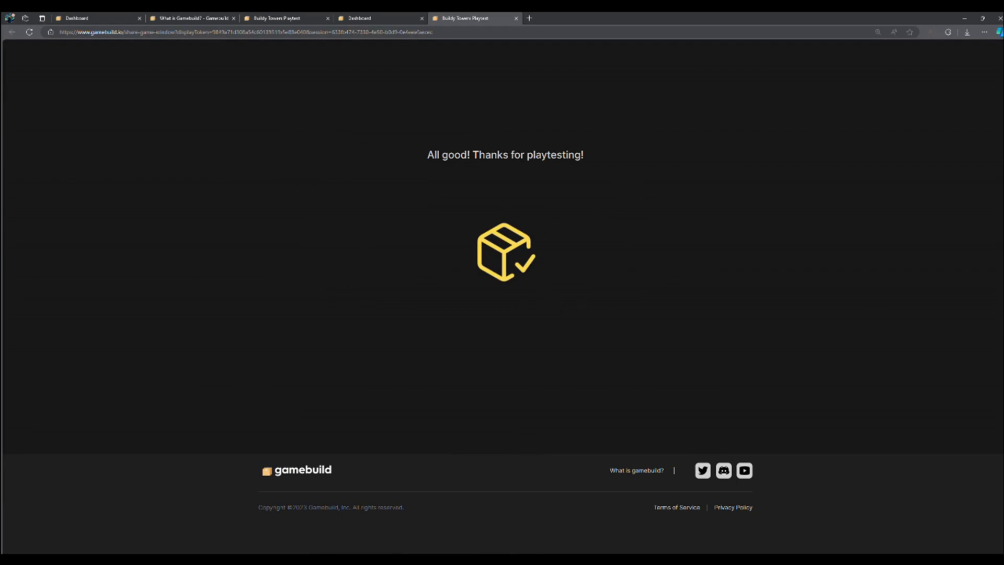
- Open the pending Buildy Towers playtest for review from the dashboard and check its gameplay recording
{"action": "key", "text": "ctrl+shift+Tab"}
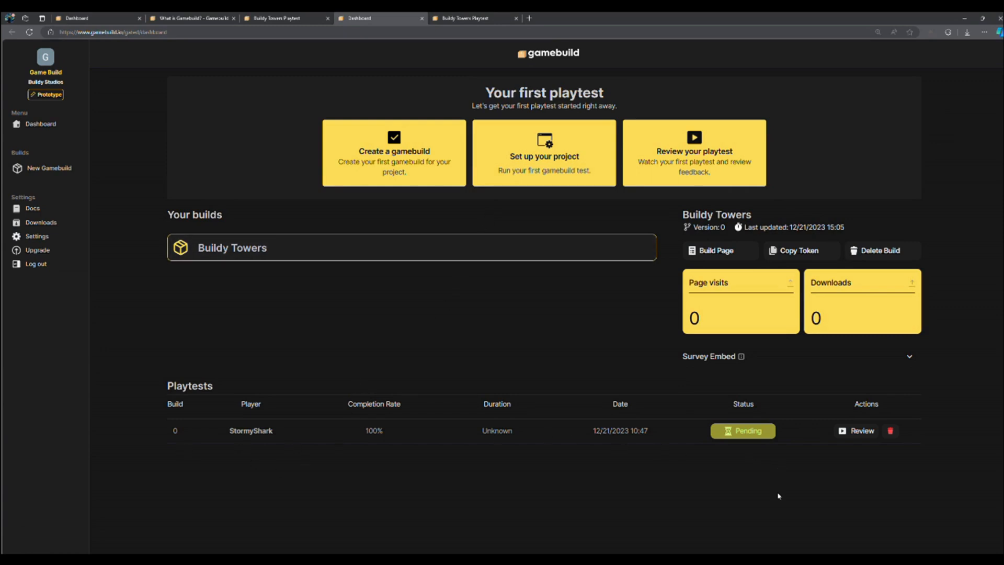
{"action": "left_click", "coordinate": [860, 430]}
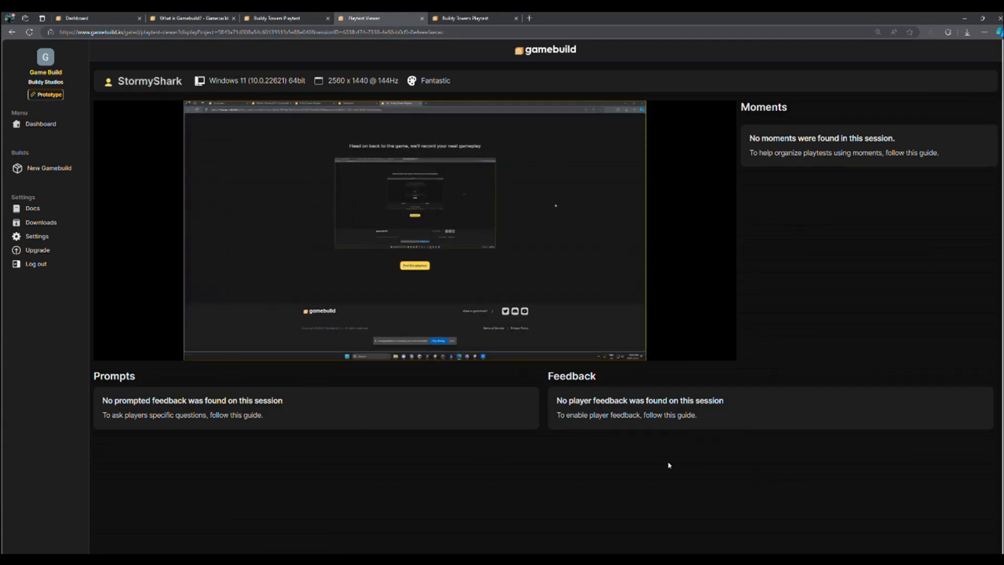
{"action": "left_click", "coordinate": [359, 232]}
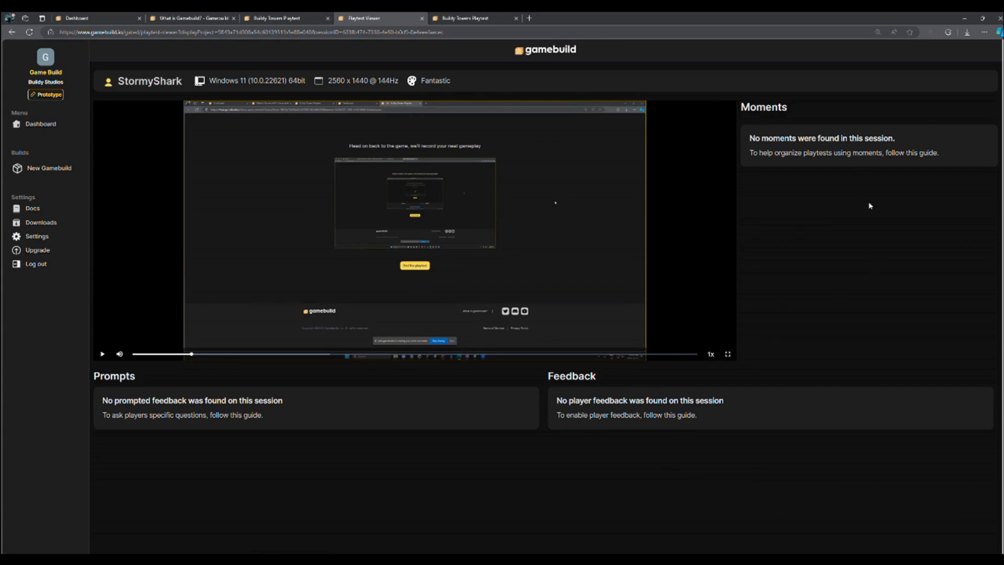